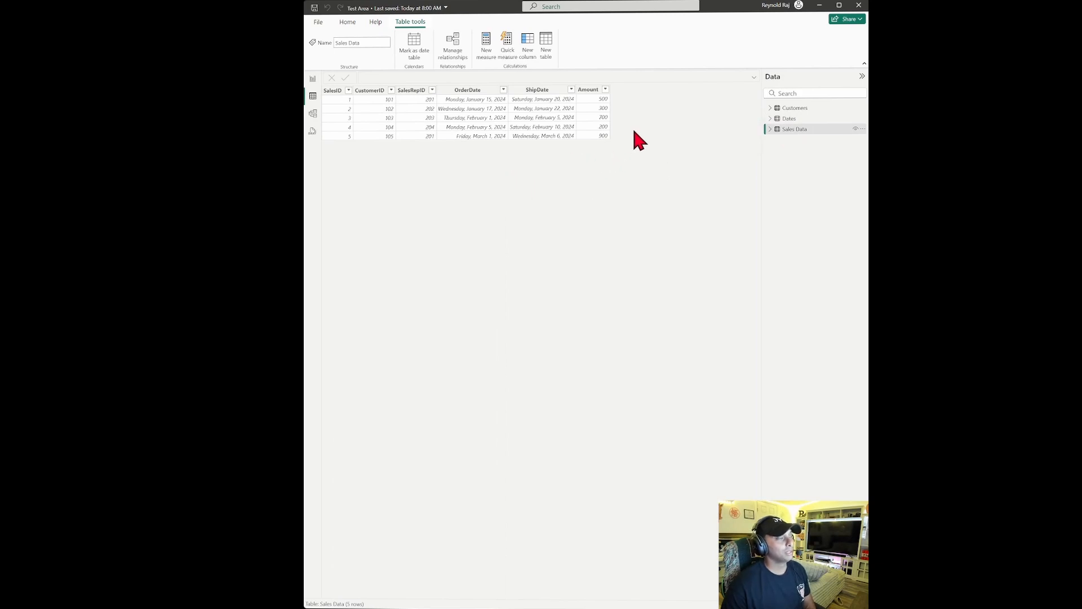
Create a measure with the formula Total Sales = SUM('Sales Data'[Amount])
left_click(591, 90)
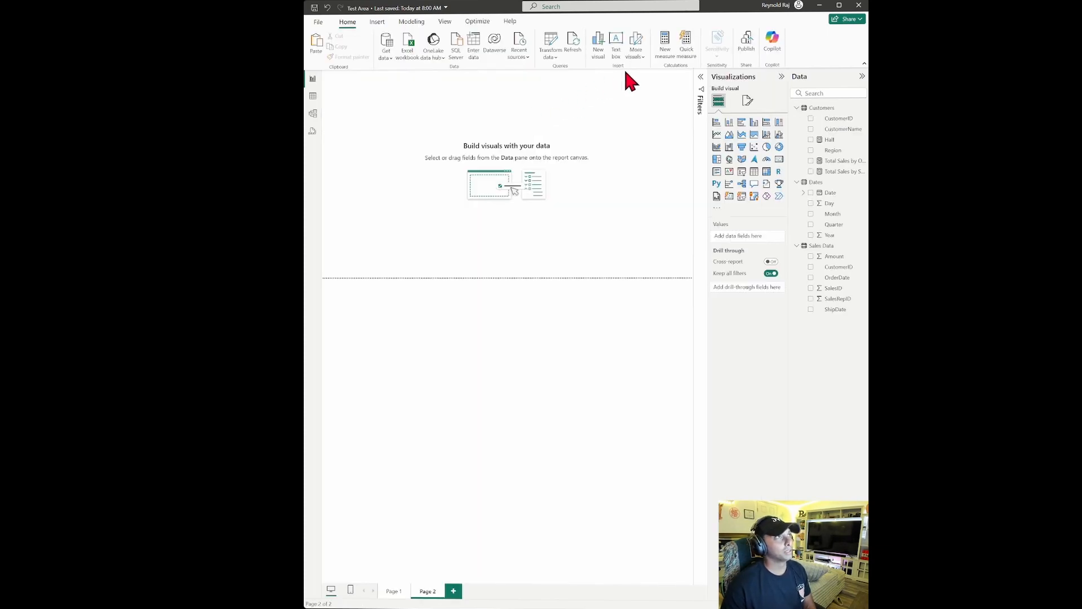
left_click(669, 45)
type("Total Sales")
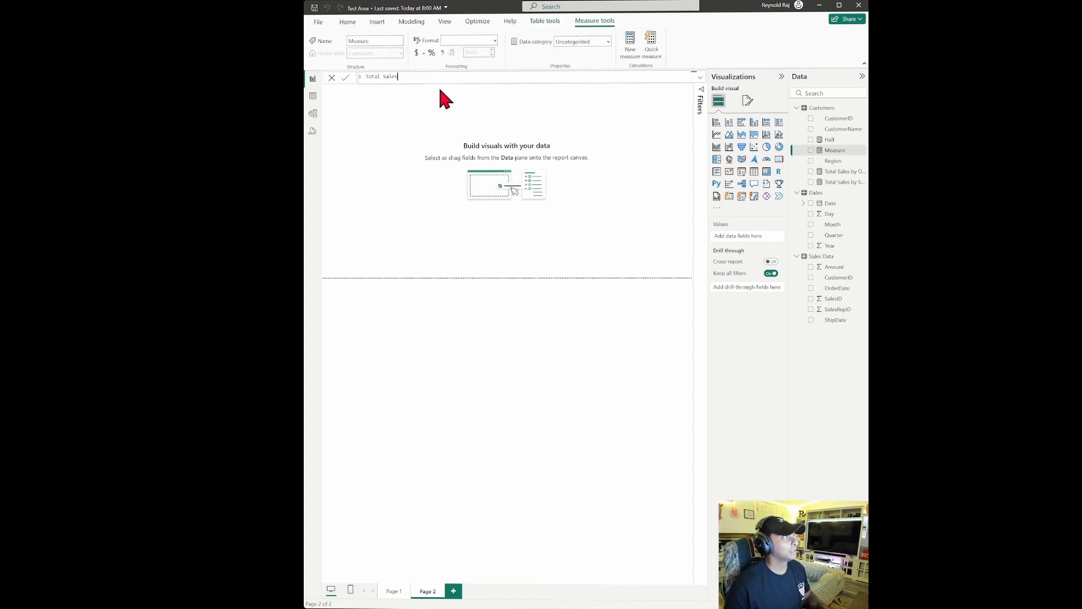
type(" = sum")
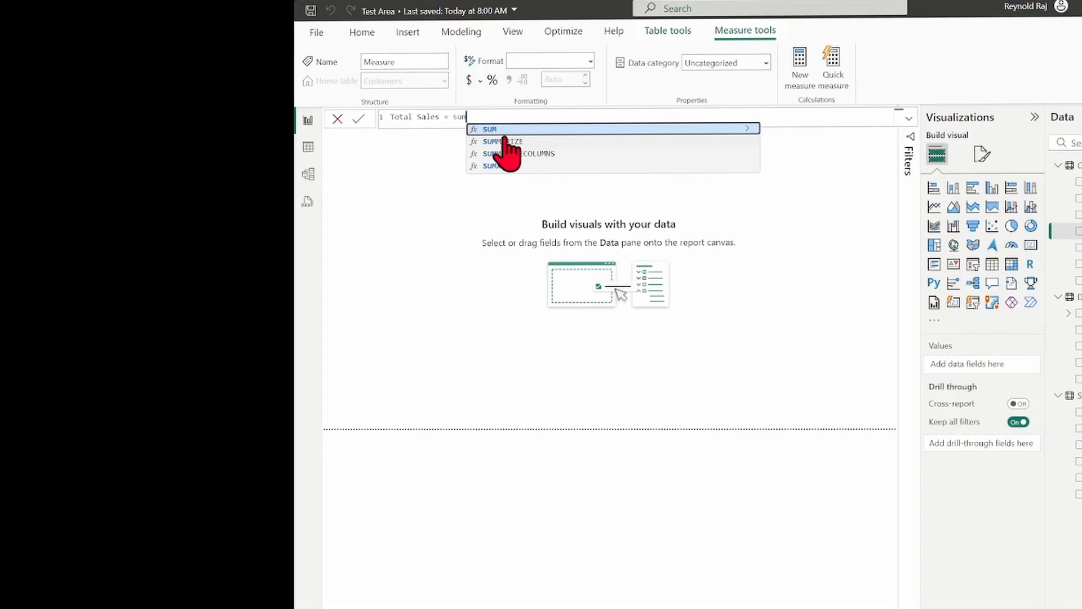
key("Tab")
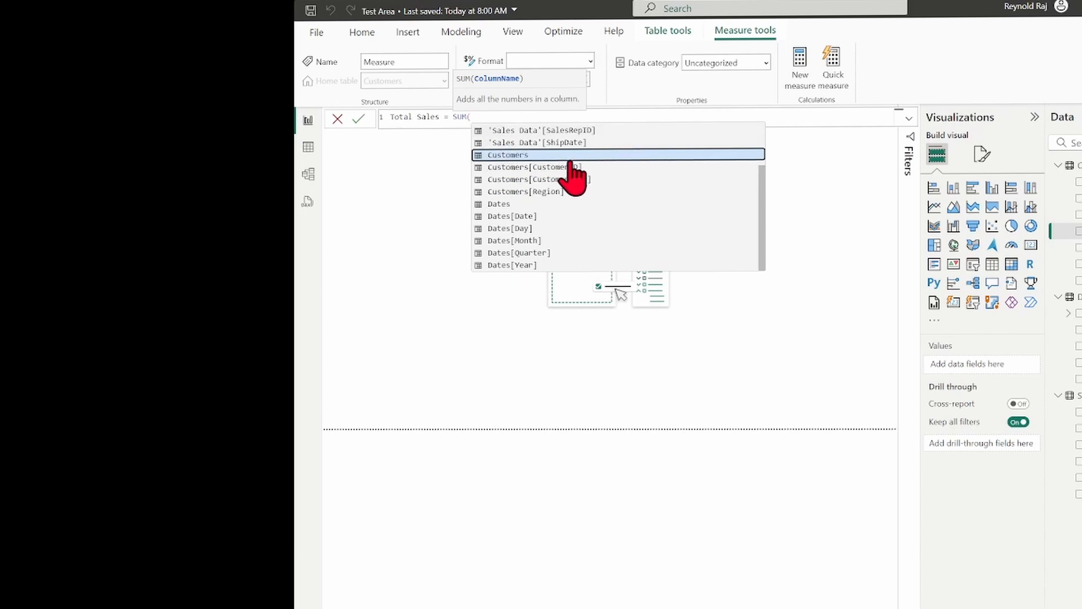
scroll(574, 175, "up", 2)
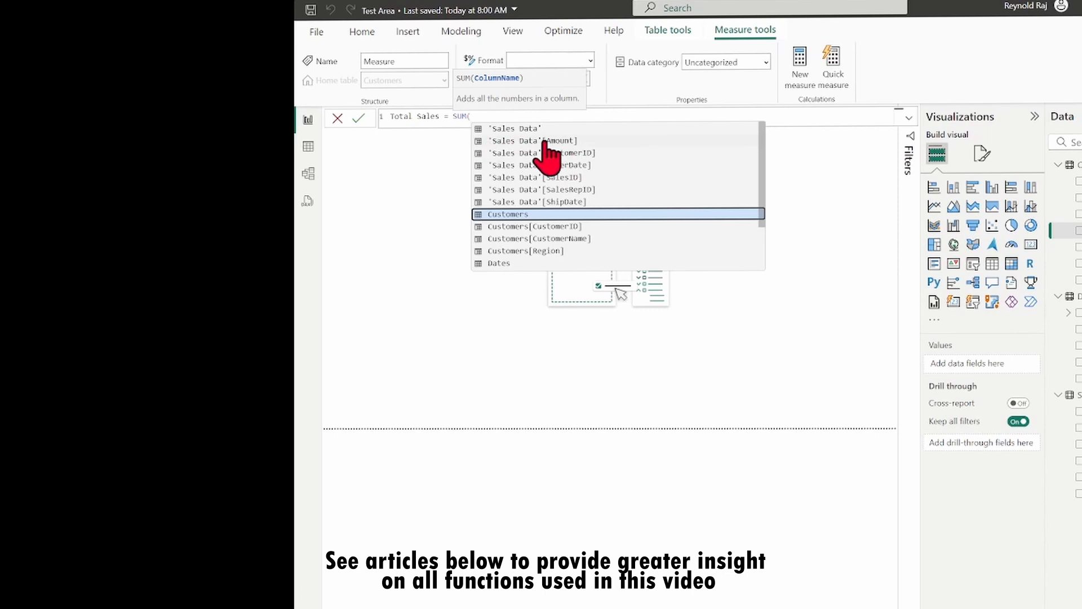
left_click(569, 141)
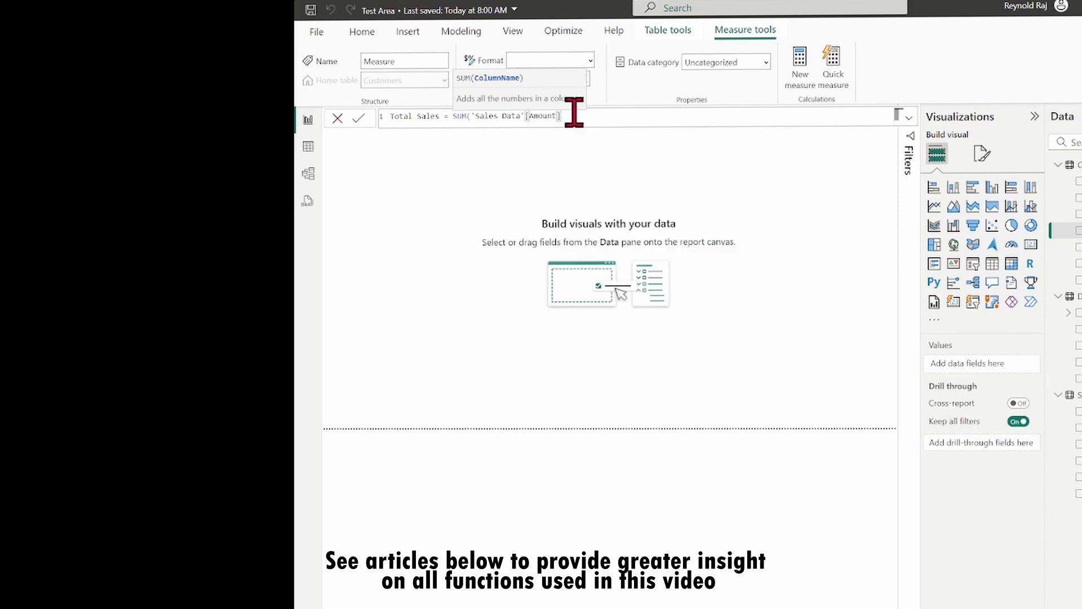
type(")")
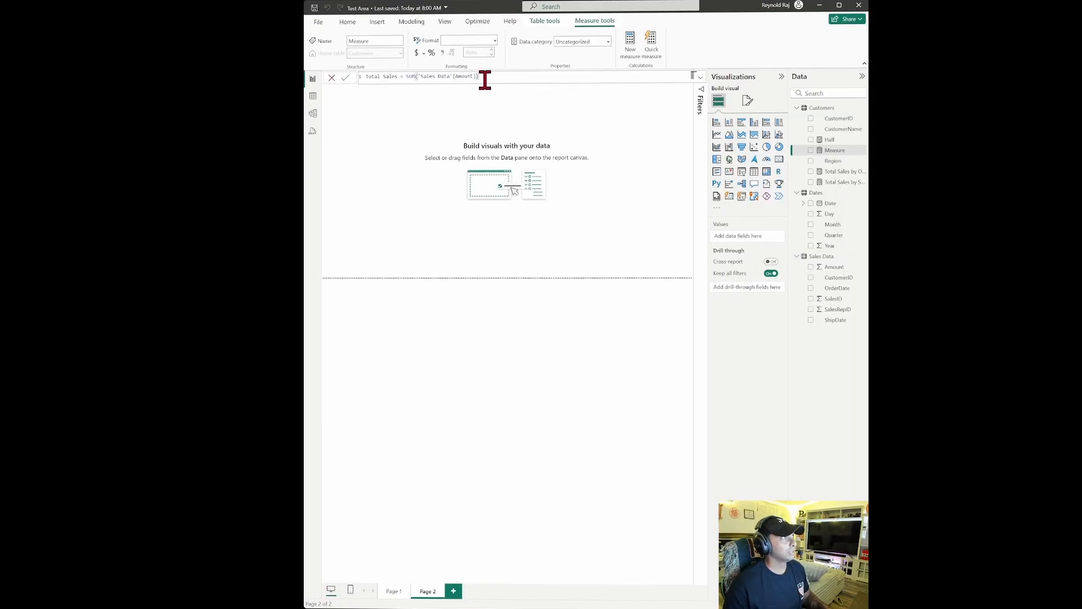
left_click(345, 79)
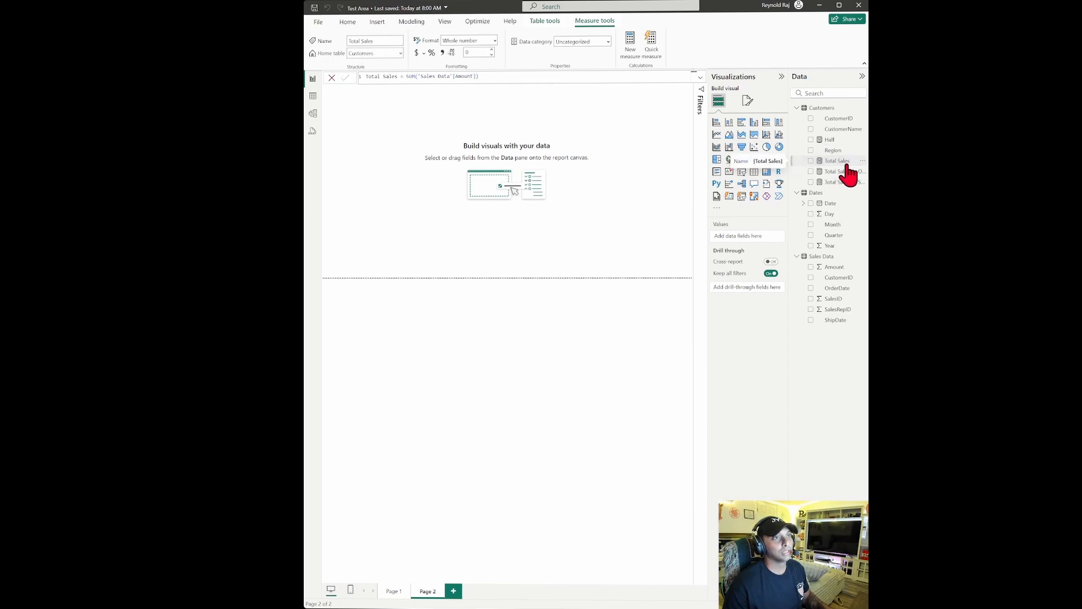
Add a card visual showing the Total Sales measure and place it near the upper-right corner of the report page
left_click(610, 138)
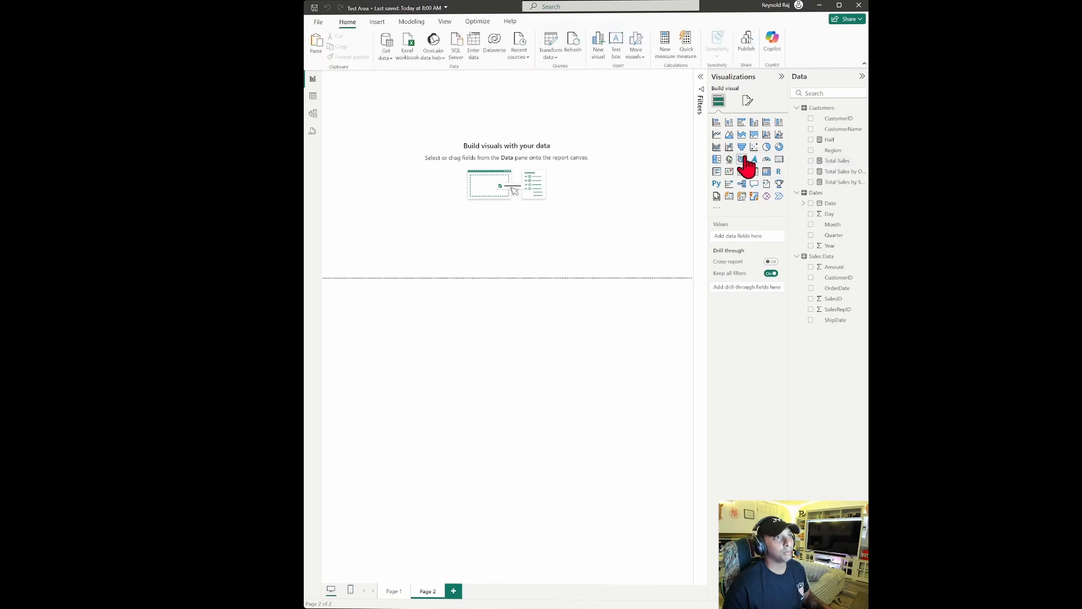
left_click(778, 160)
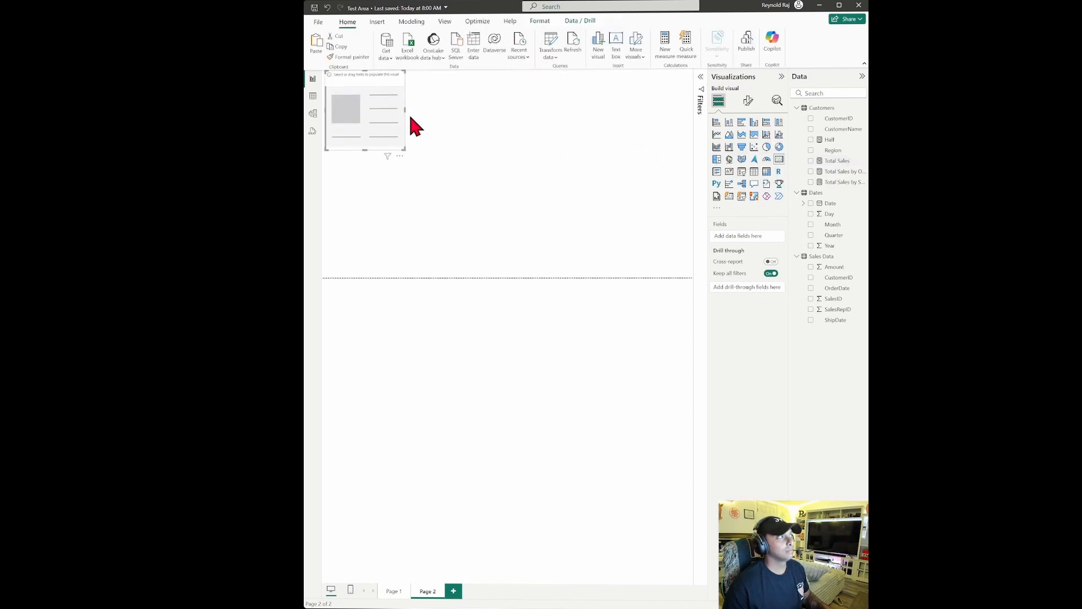
left_click_drag(384, 80, 545, 115)
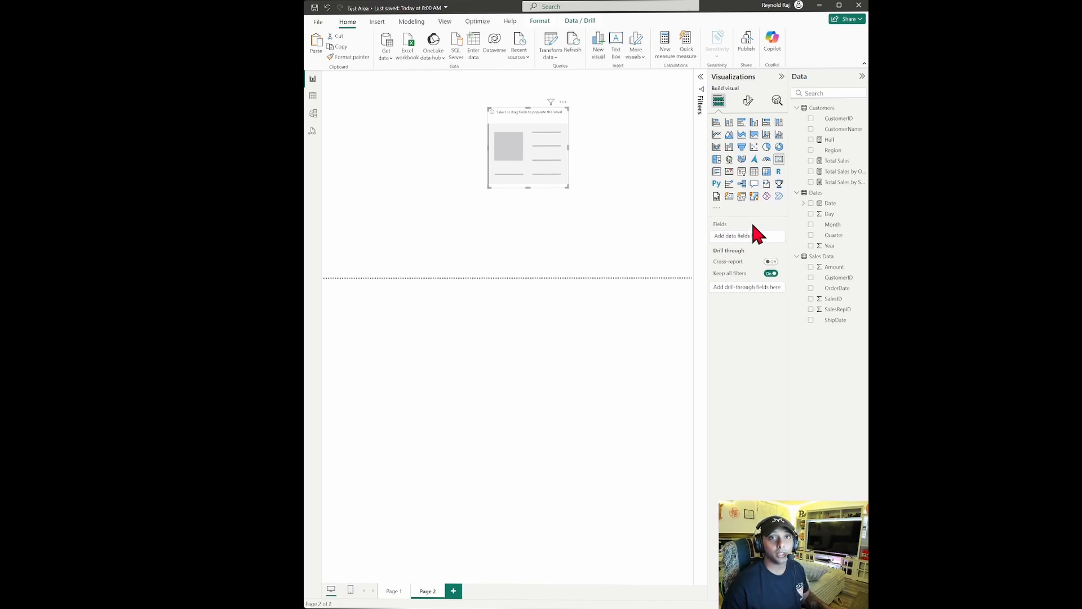
left_click(811, 162)
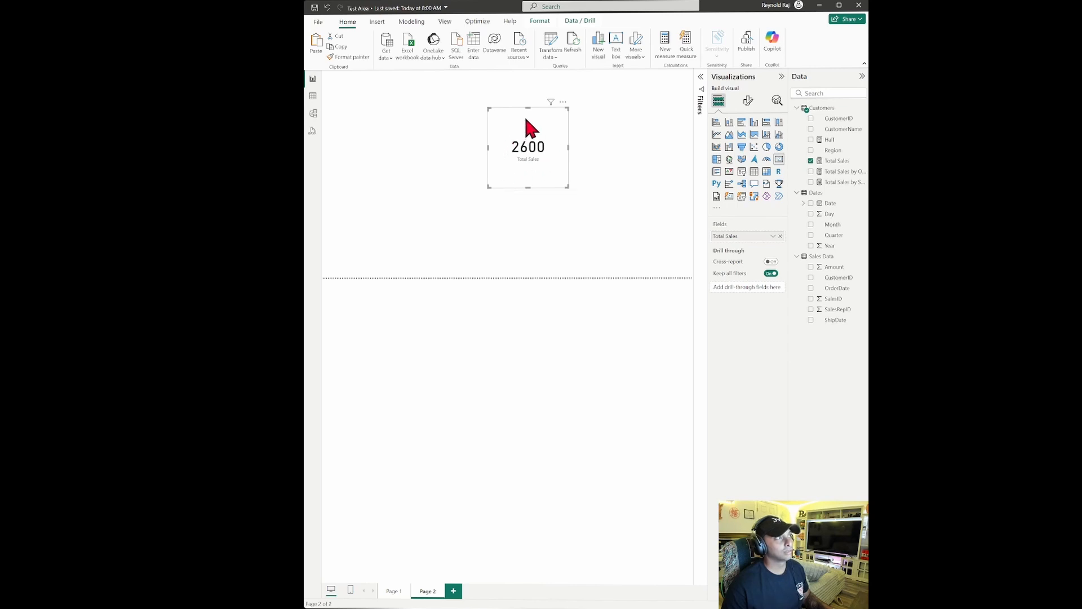
left_click_drag(524, 120, 621, 123)
left_click(539, 127)
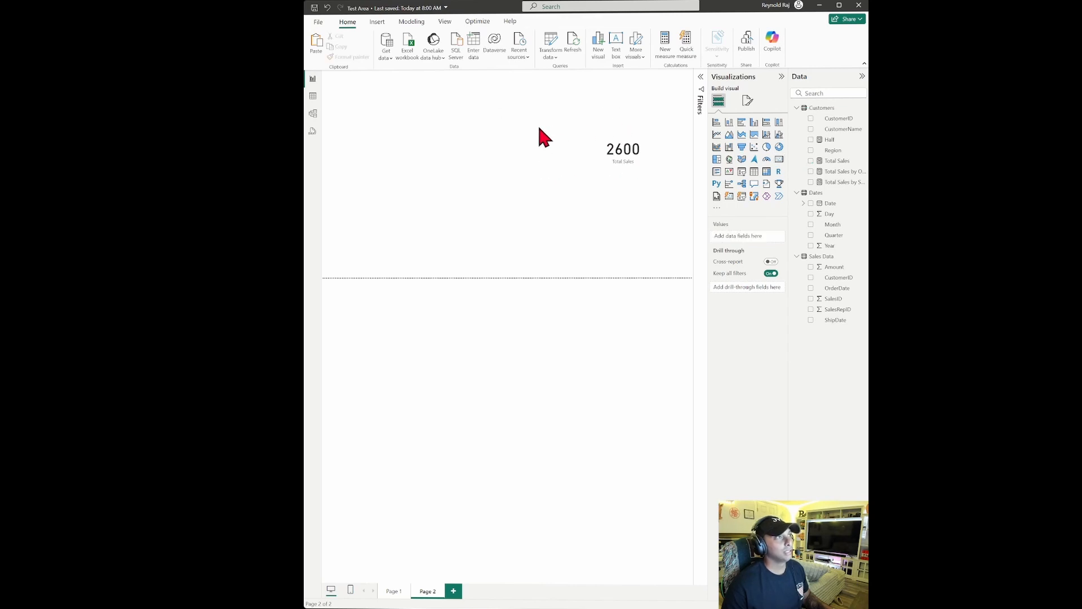
Create a measure with the formula Total Customers = COUNT(Customers[CustomerID])
left_click(665, 49)
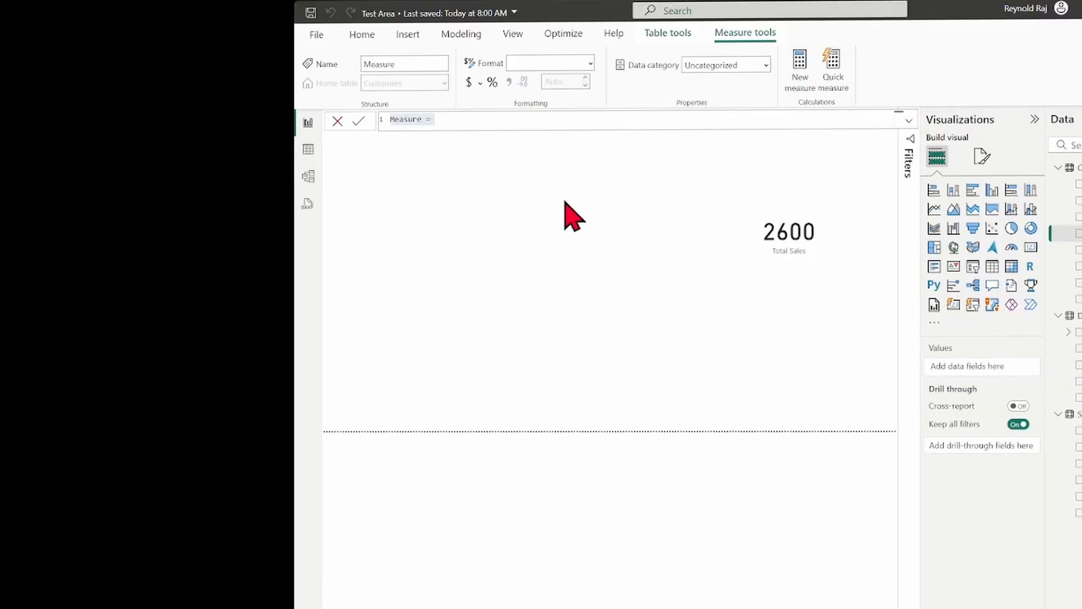
type("Total ")
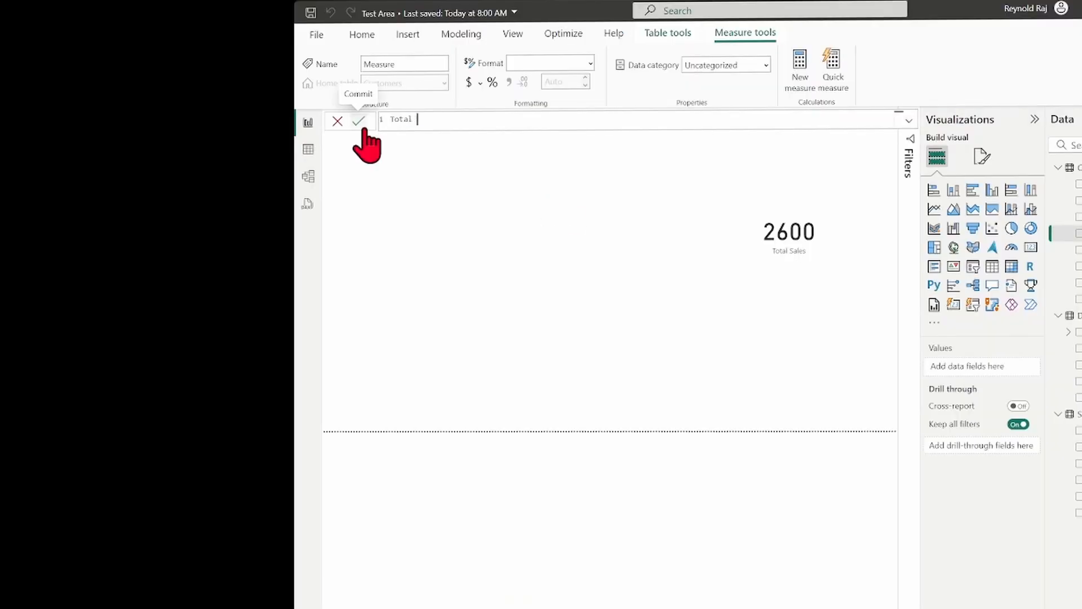
type("Customers = COUNT(")
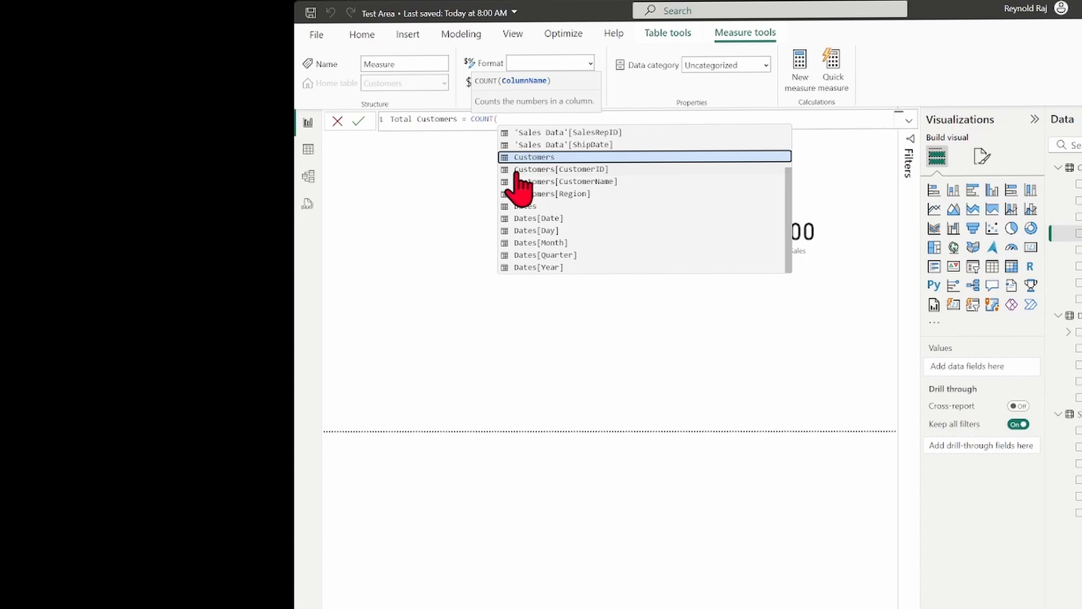
left_click(579, 170)
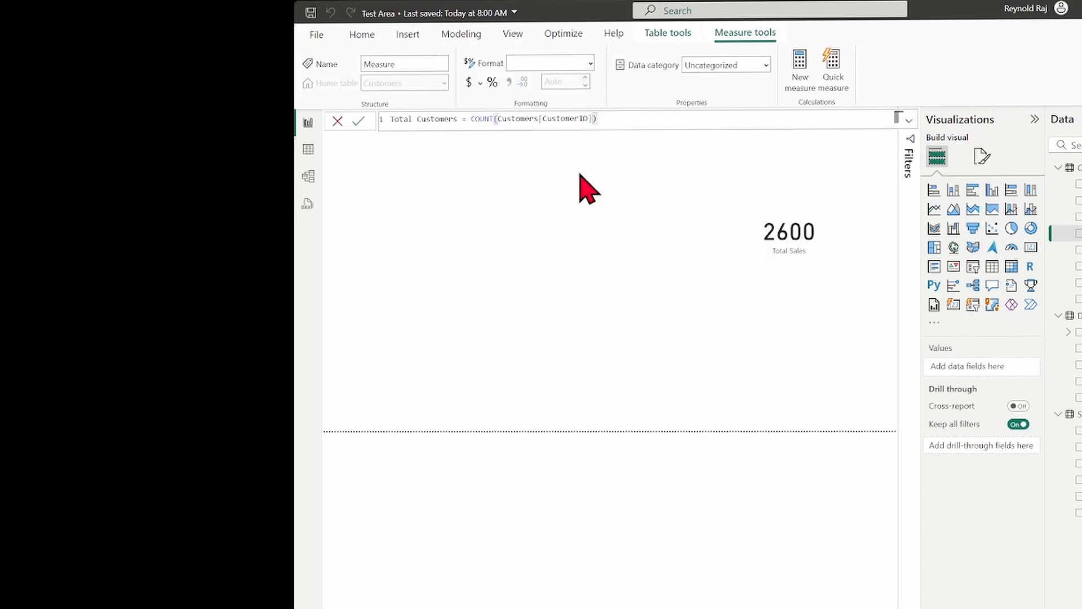
left_click(358, 121)
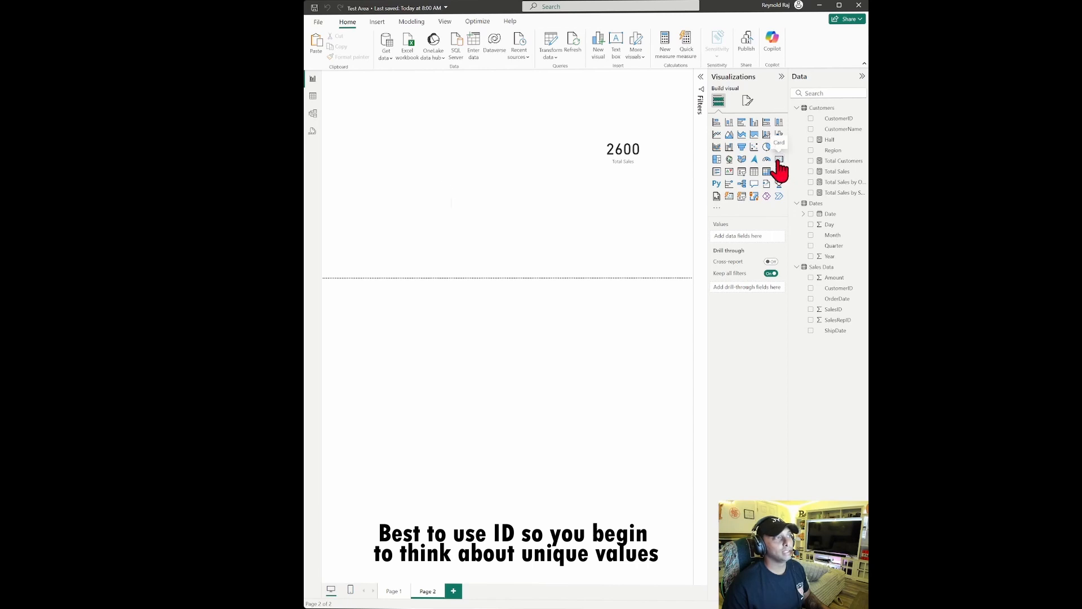
Add a card visual showing the Total Customers measure, placed just left of the Total Sales card
left_click(780, 160)
left_click_drag(413, 208, 532, 119)
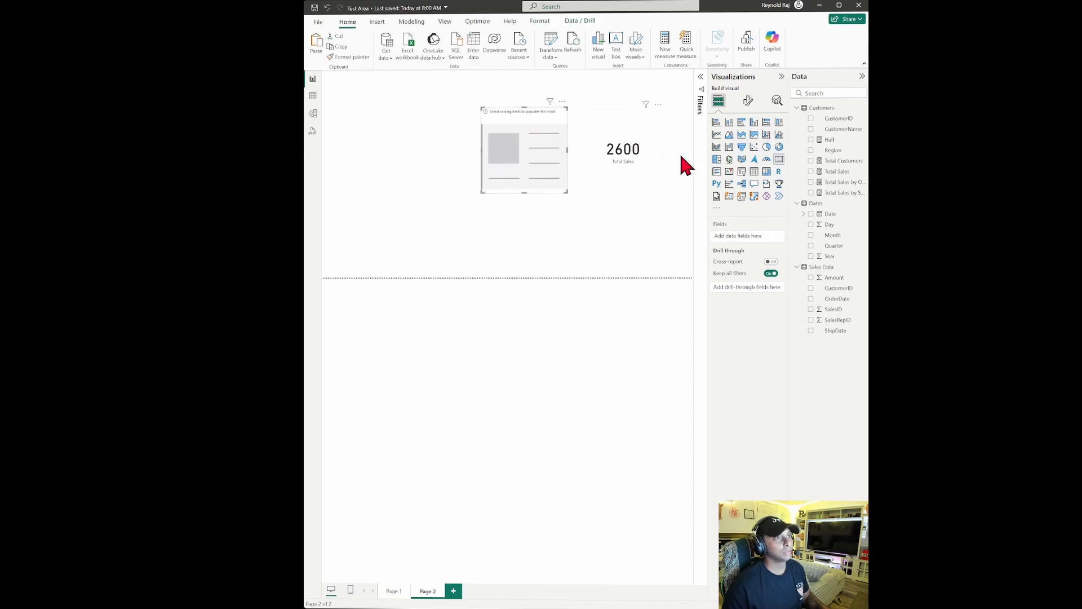
left_click(812, 161)
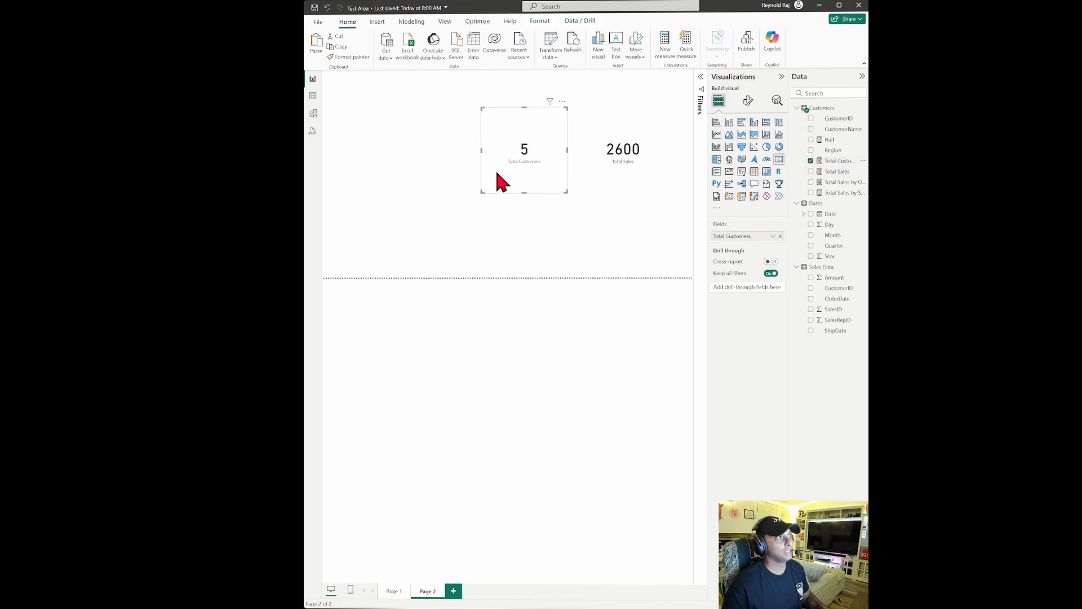
left_click(537, 89)
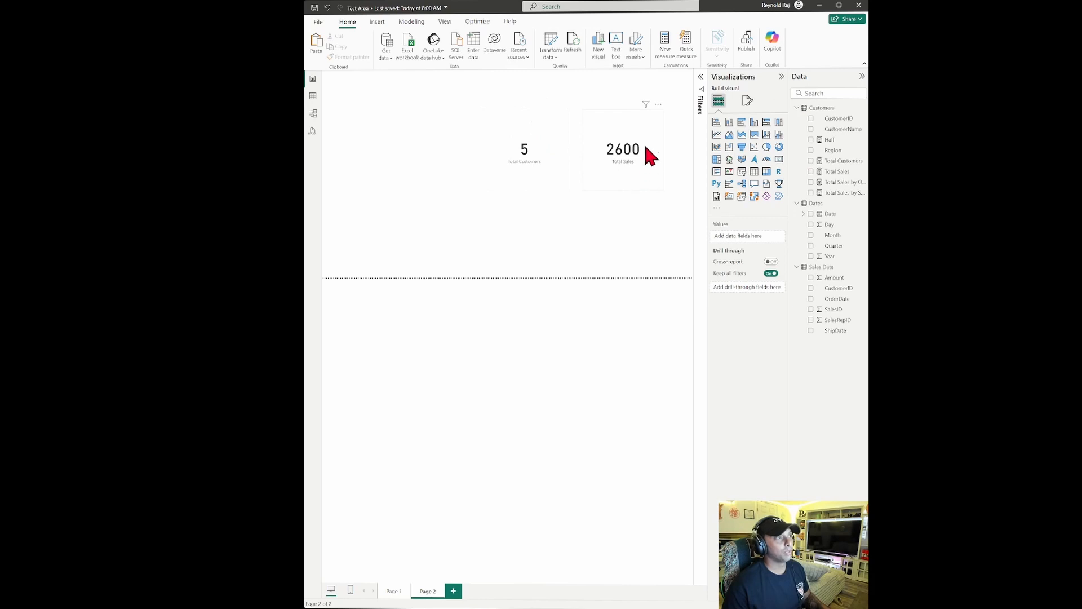
Copy the complete formula of the existing Total Sales measure
left_click(616, 136)
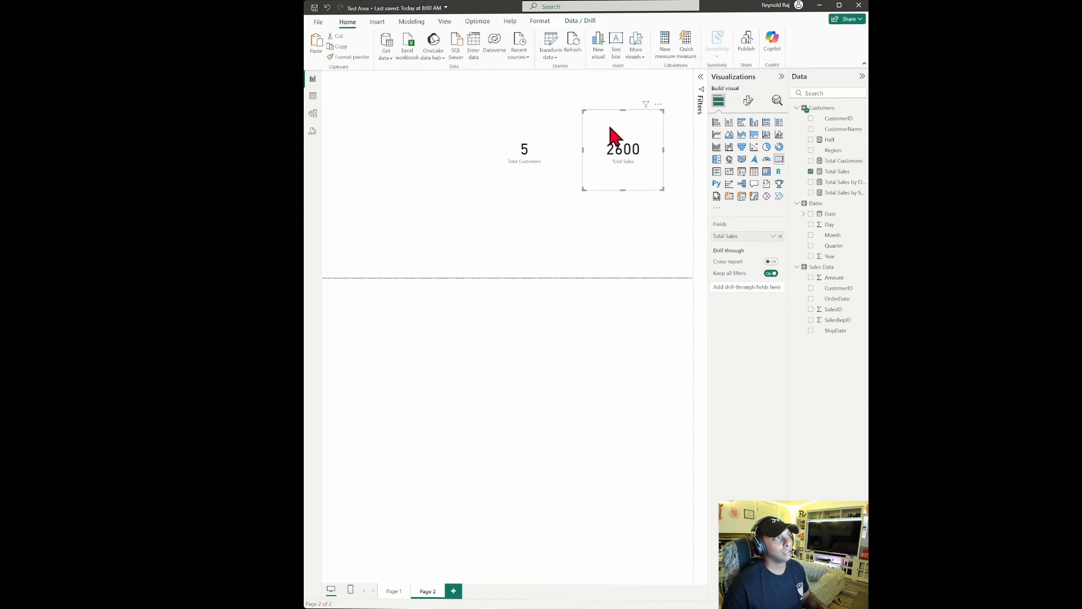
left_click(838, 172)
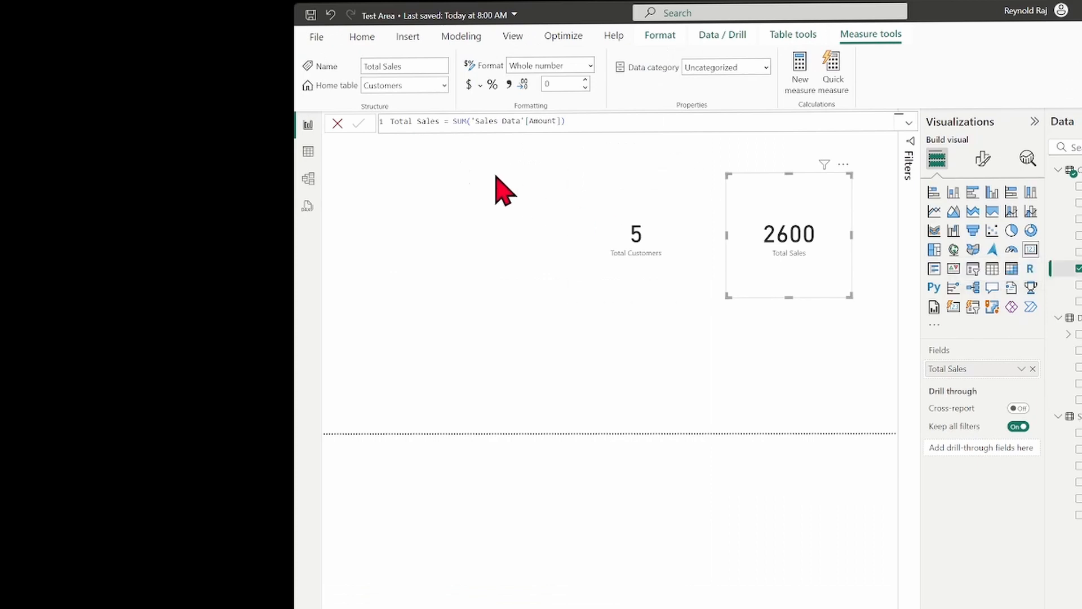
left_click_drag(570, 121, 379, 121)
key("ctrl+c")
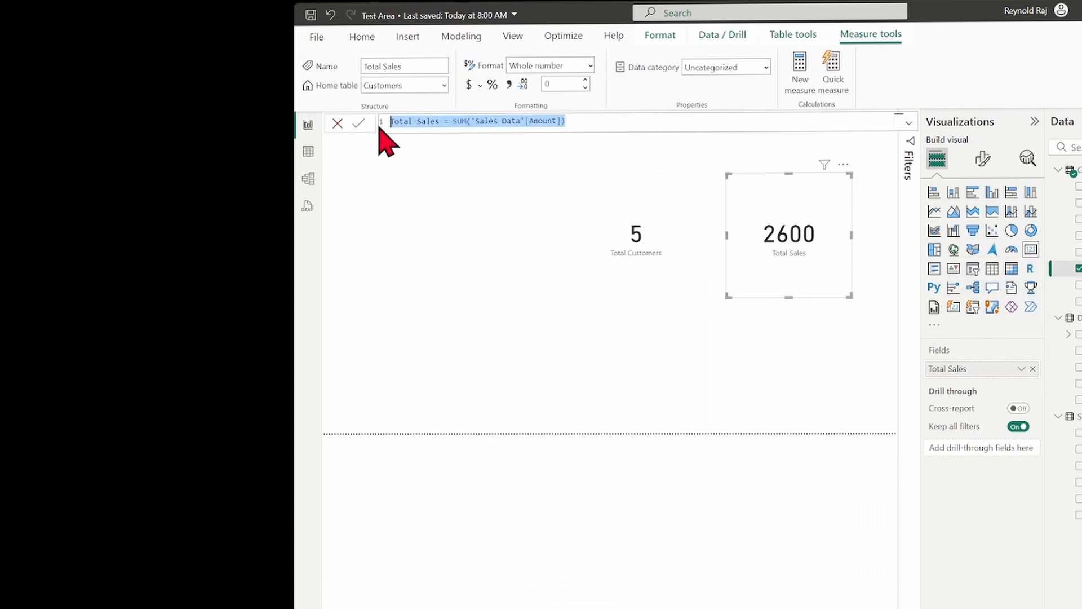
Create a measure from the copied formula, renaming it Half Sales and dividing SUM('Sales Data'[Amount]) by 2
left_click(800, 84)
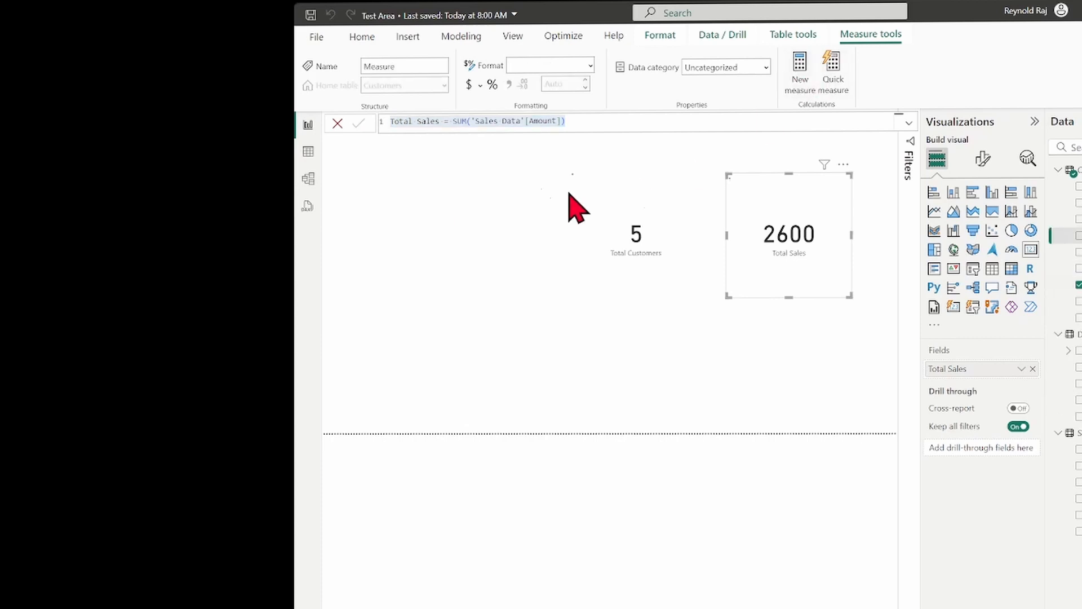
key("ctrl+v")
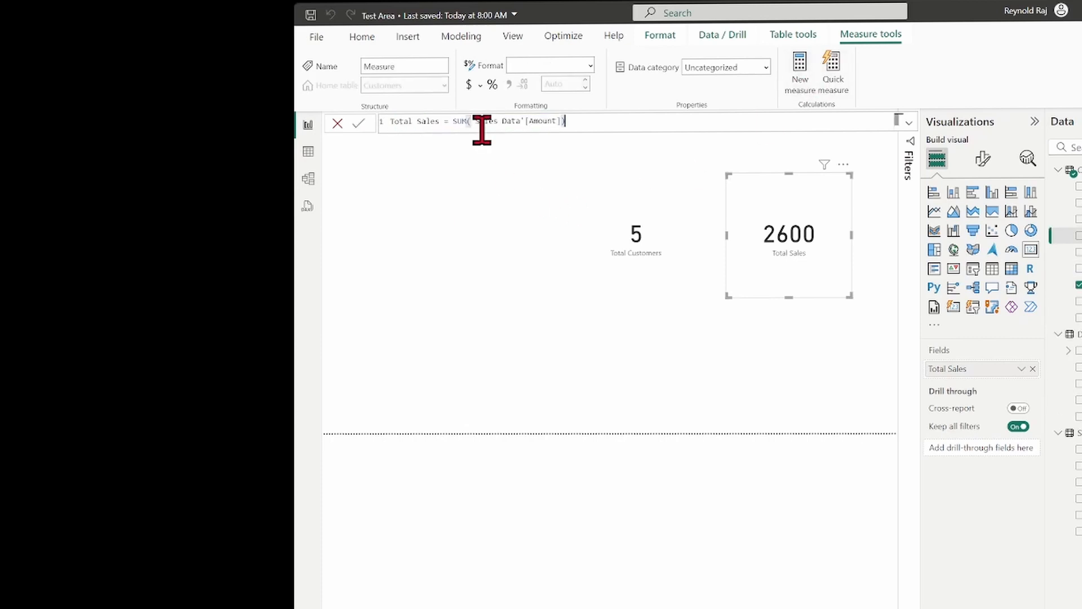
double_click(415, 121)
left_click_drag(415, 121, 391, 122)
type("Half")
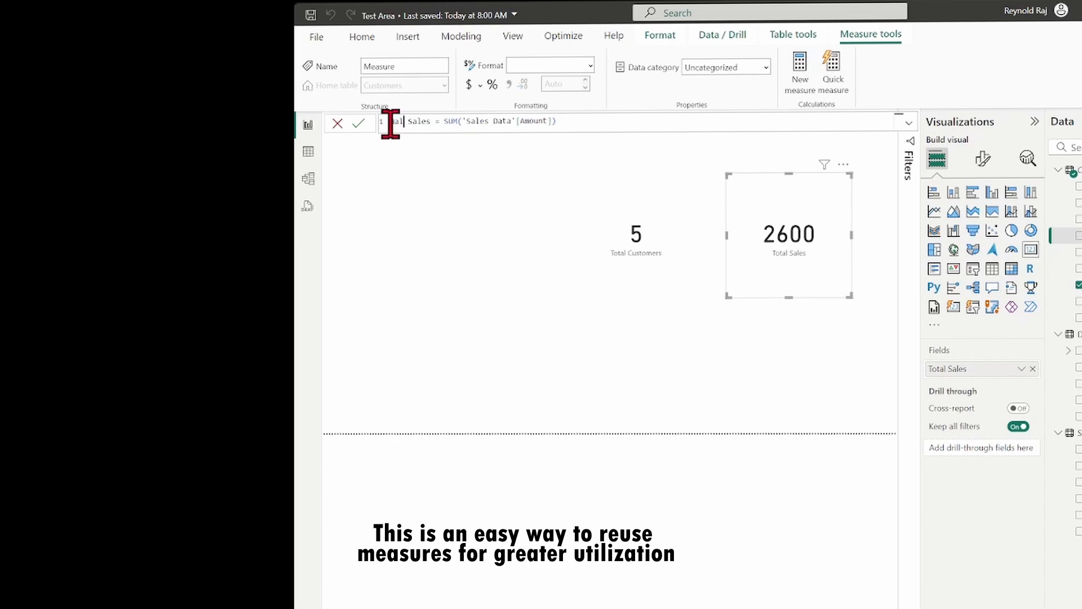
left_click(575, 118)
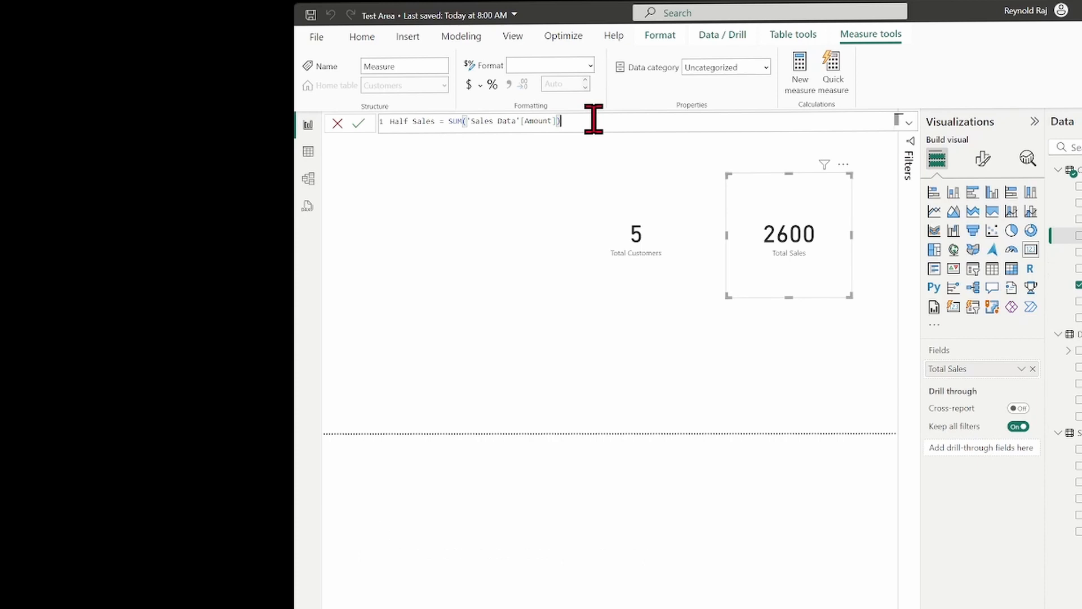
type("/ 2")
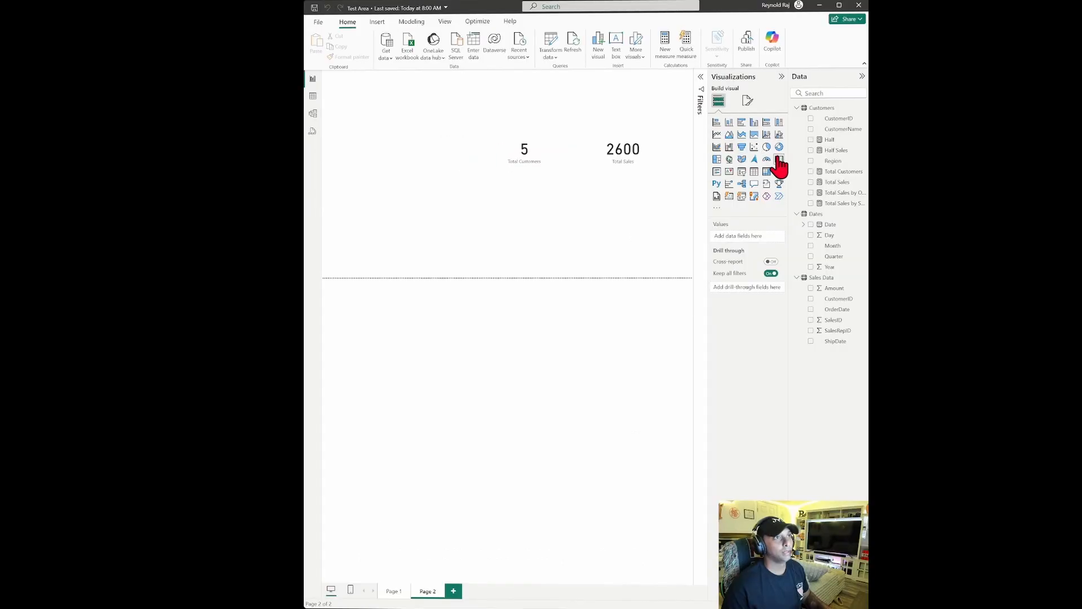
Add a card visual showing the Half Sales measure, placed just left of the Total Customers card
left_click(717, 172)
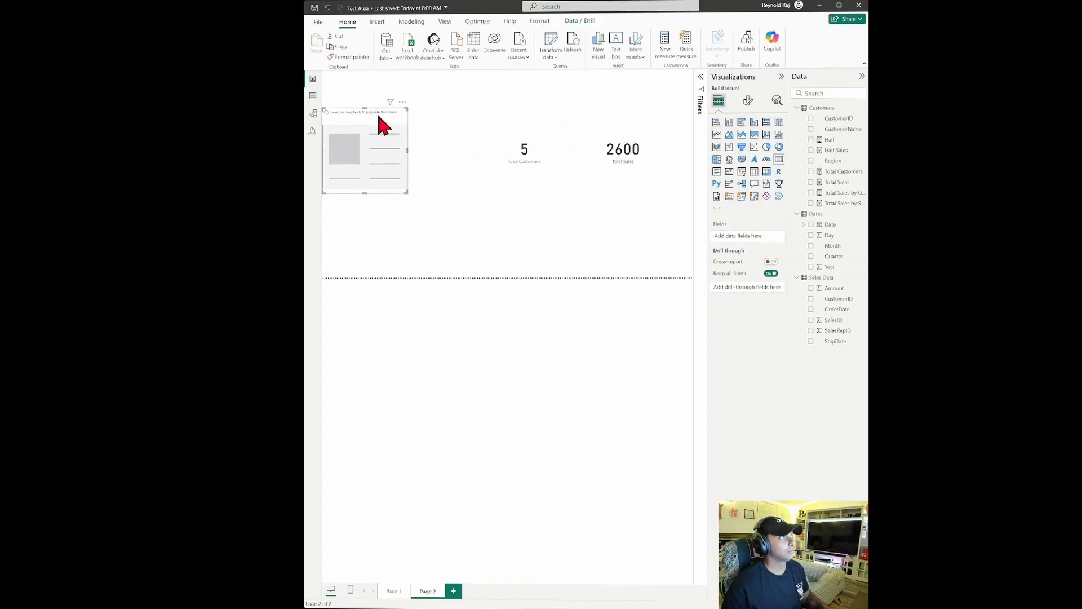
left_click_drag(377, 112, 442, 106)
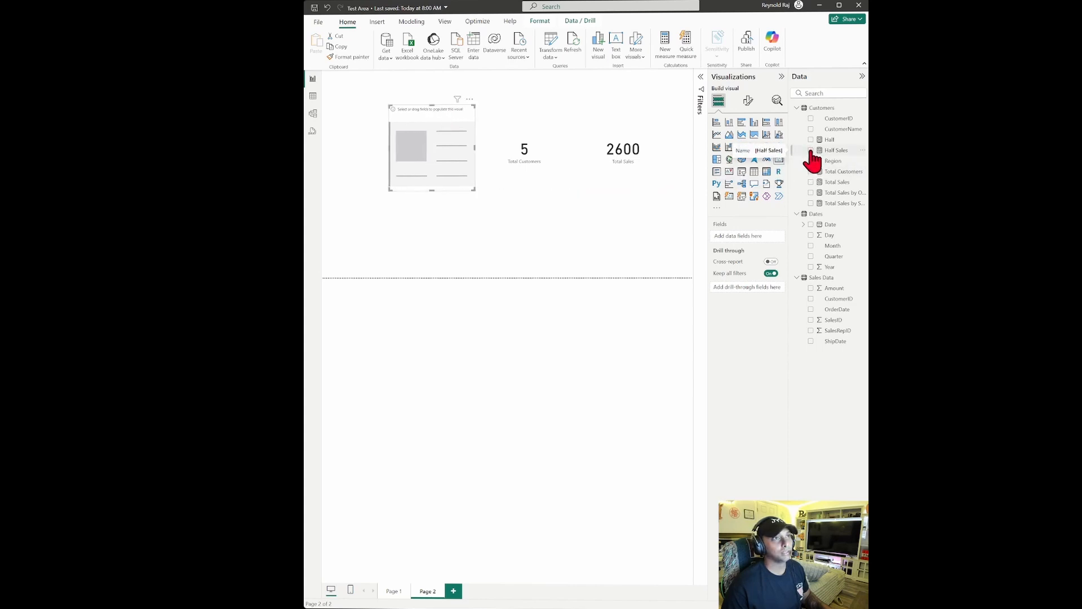
left_click(811, 150)
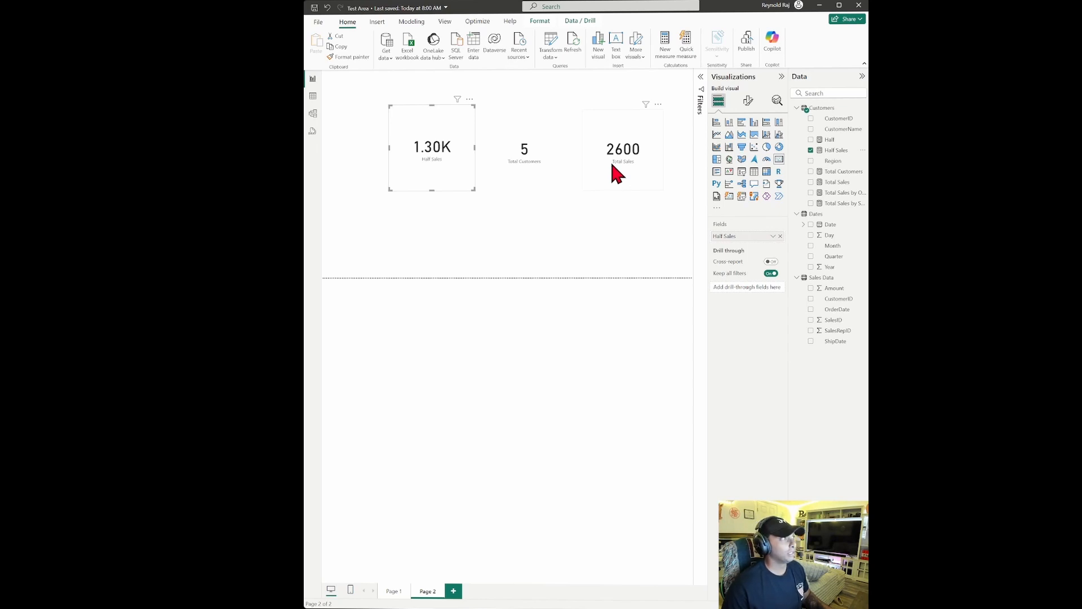
left_click(610, 85)
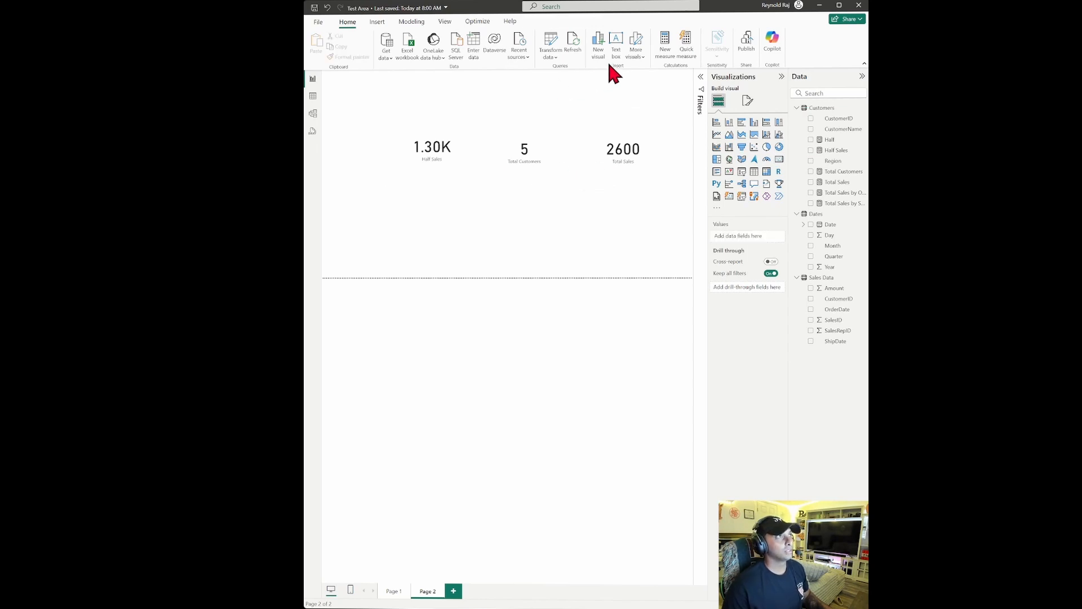
Create a new measure named Salesman1 whose CALCULATE expression uses the existing [Total Sales] measure
left_click(665, 47)
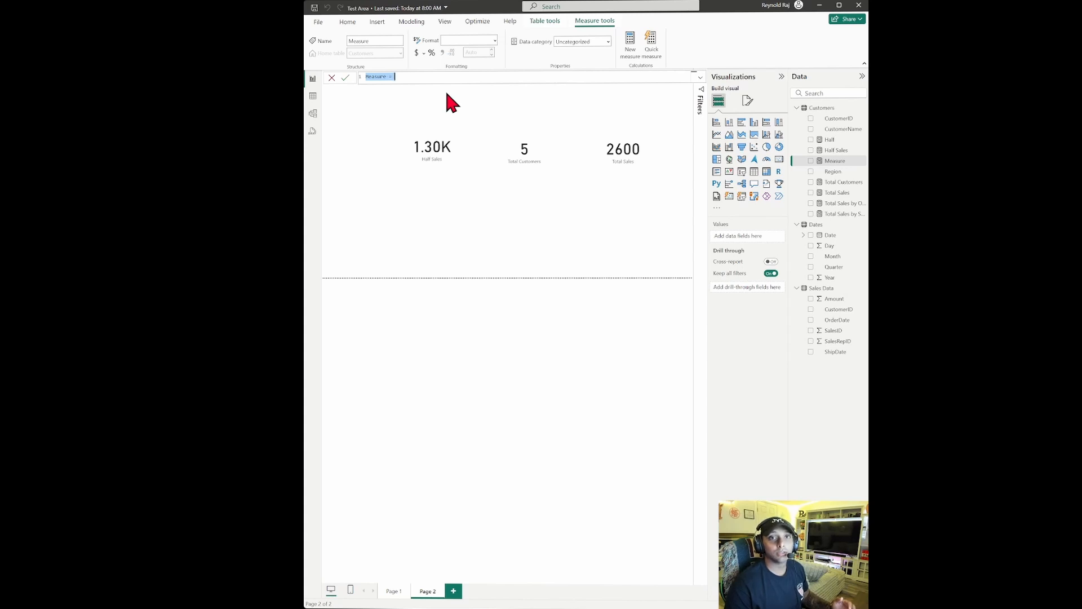
type("Sales")
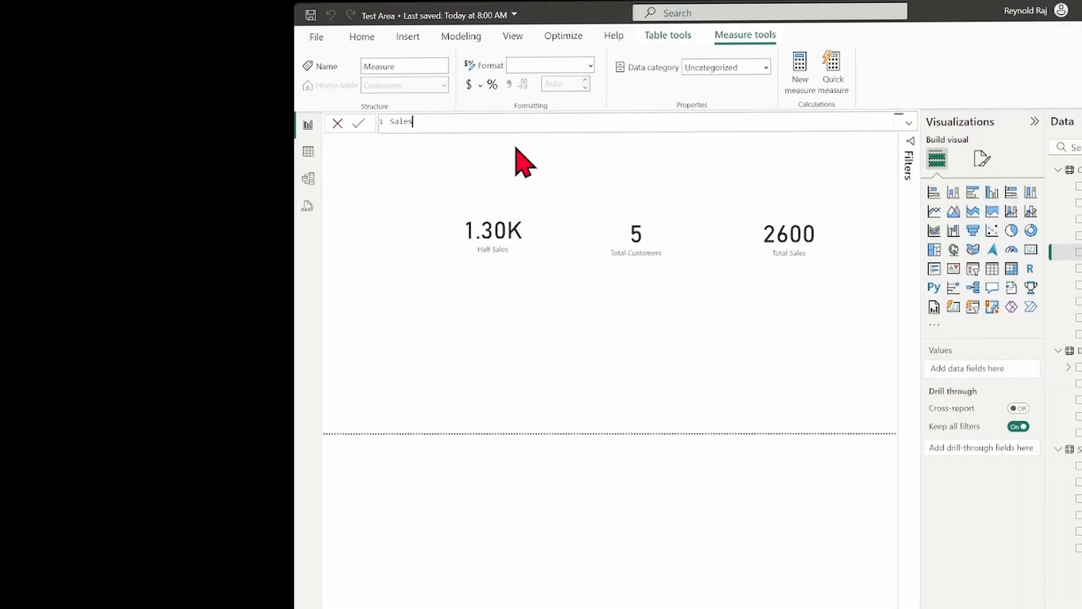
type("man1 = CALCULATE(")
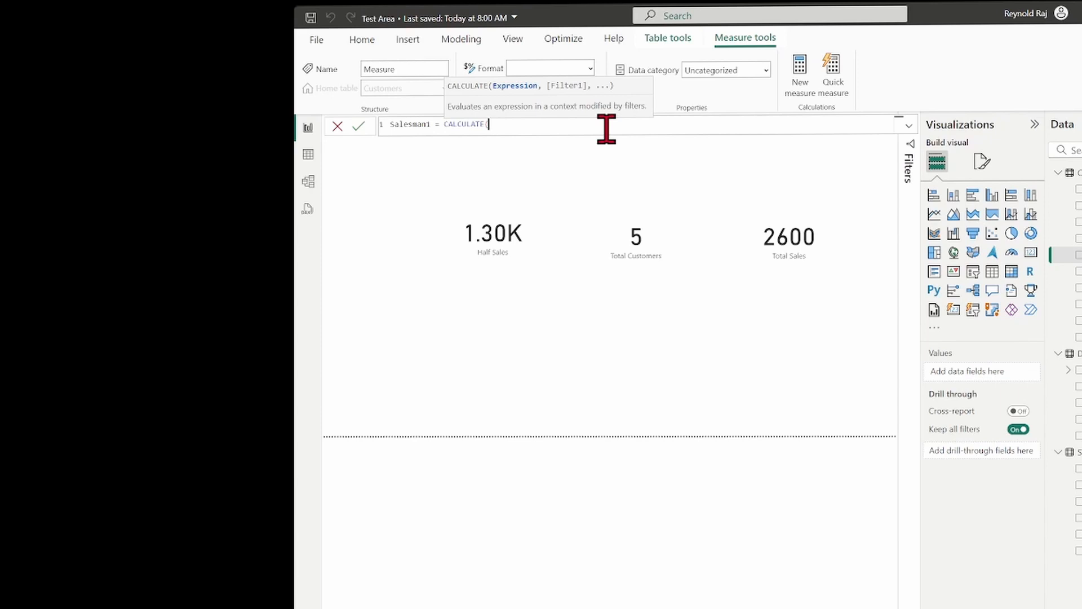
type("tot")
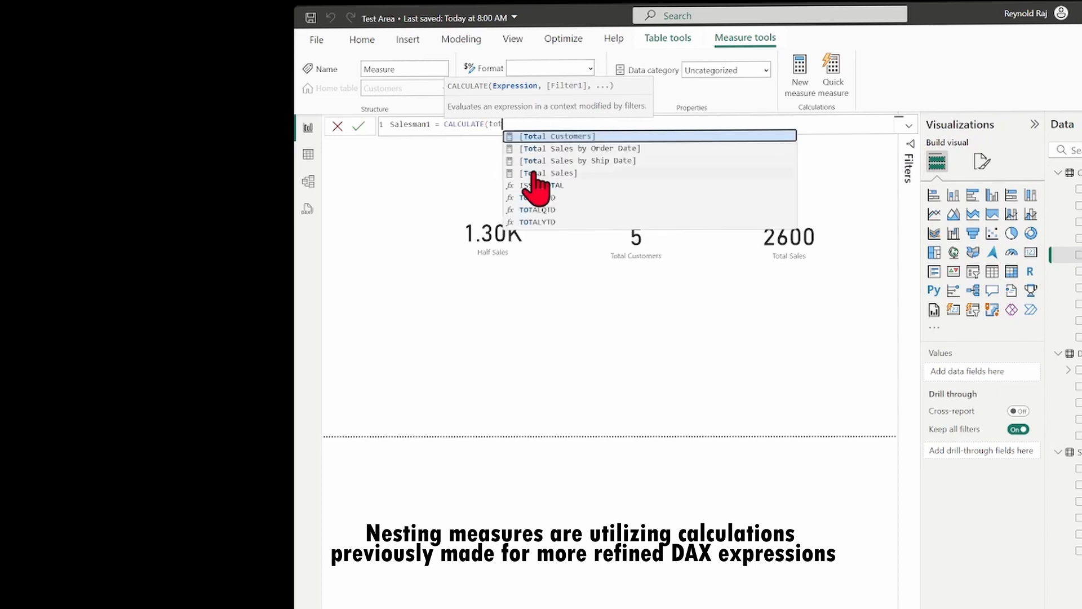
left_click(533, 172)
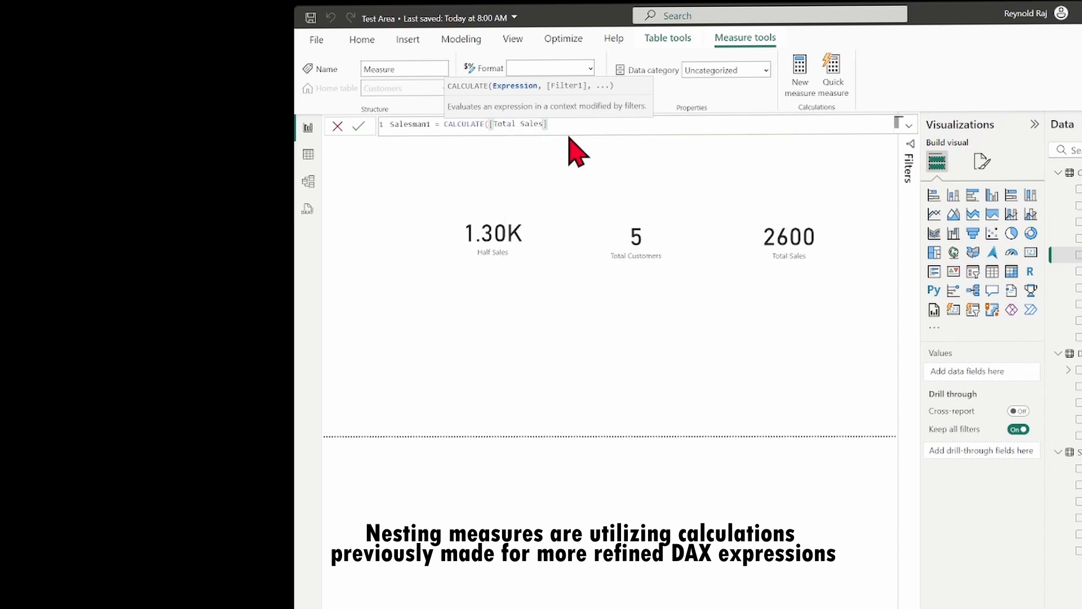
Add the filter 'Sales Data'[SalesRepID] = 201 as the second CALCULATE argument of the Salesman1 measure and commit the formula
type(",")
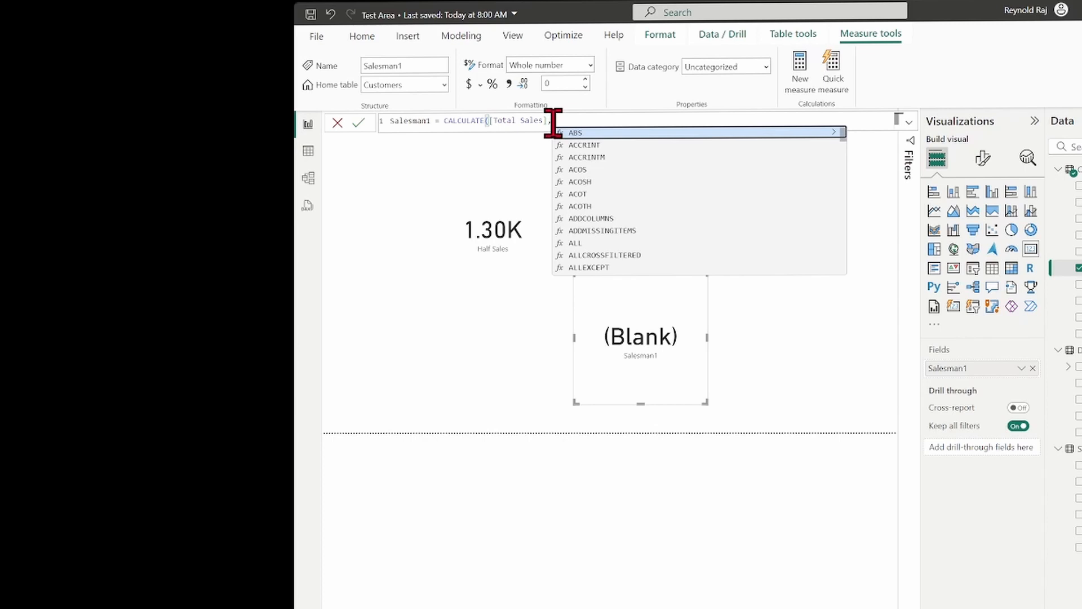
type("sales")
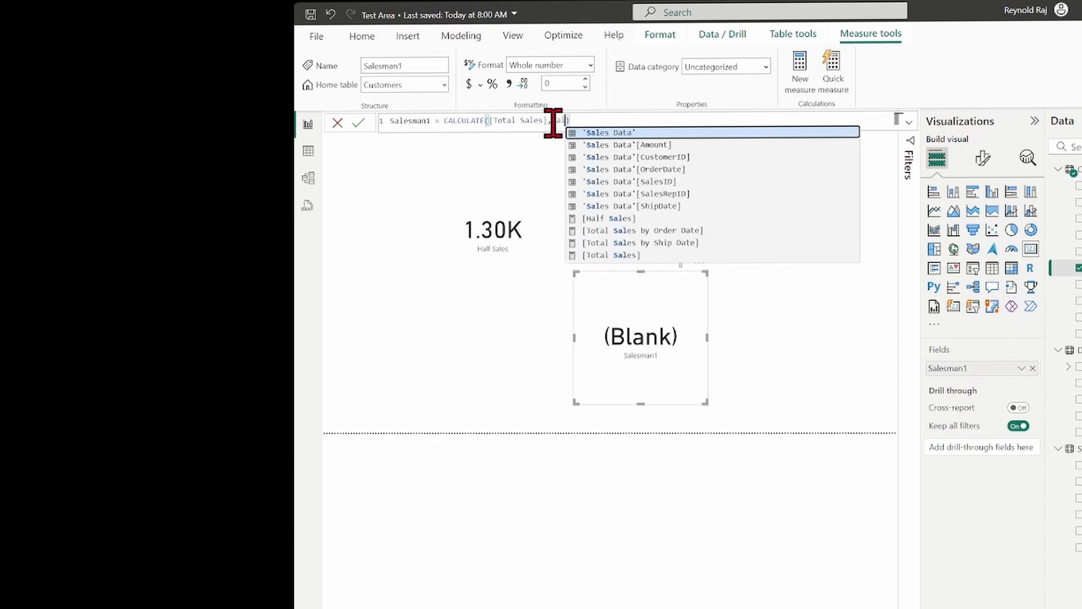
key("Down")
key("Down")
key("Down")
key("Down")
key("Down")
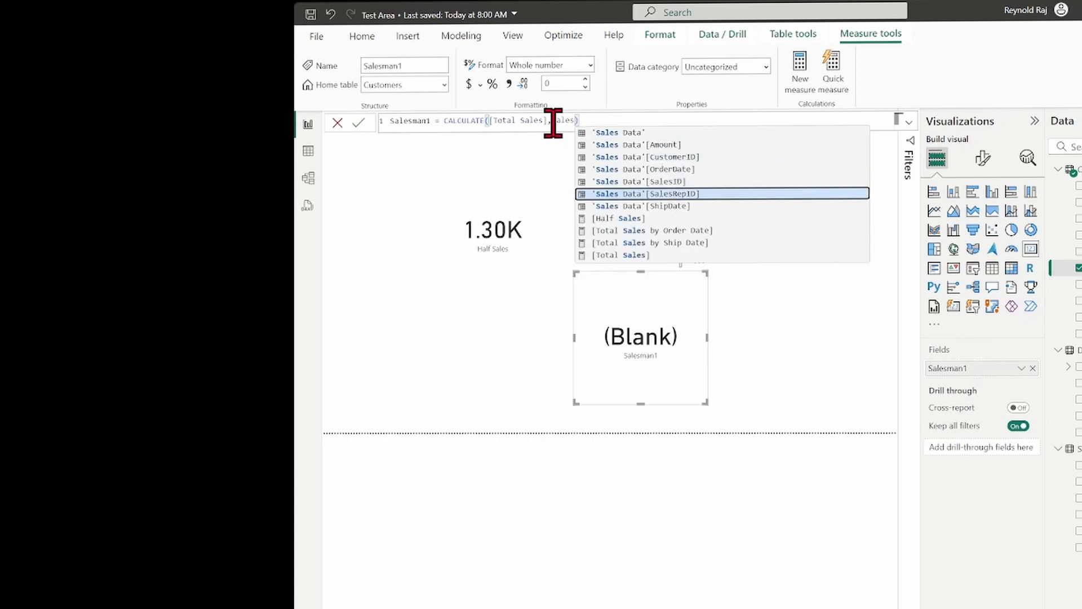
key("Tab")
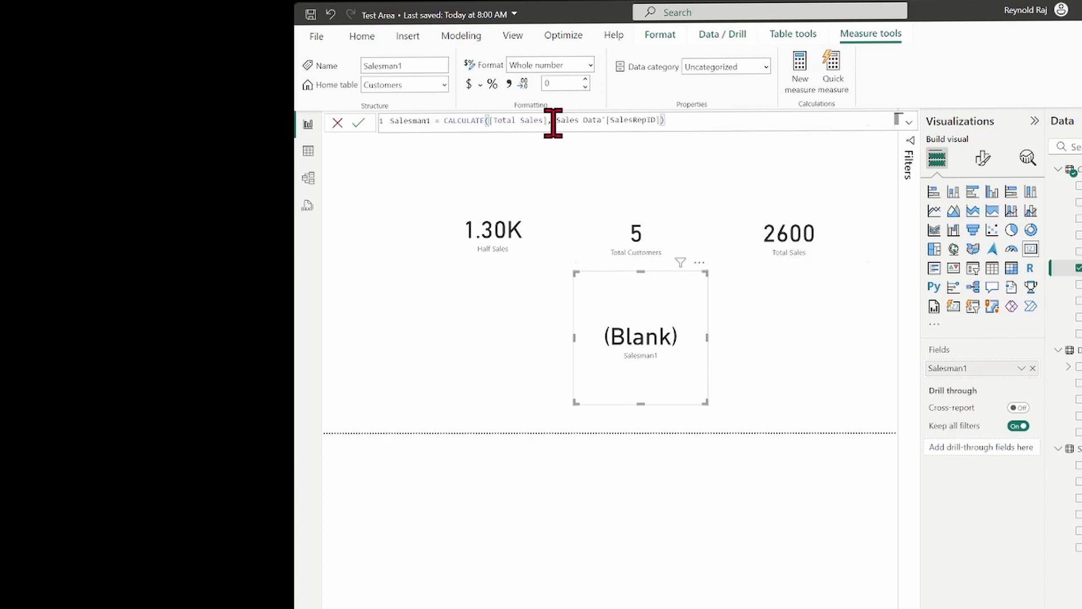
type("= 201")
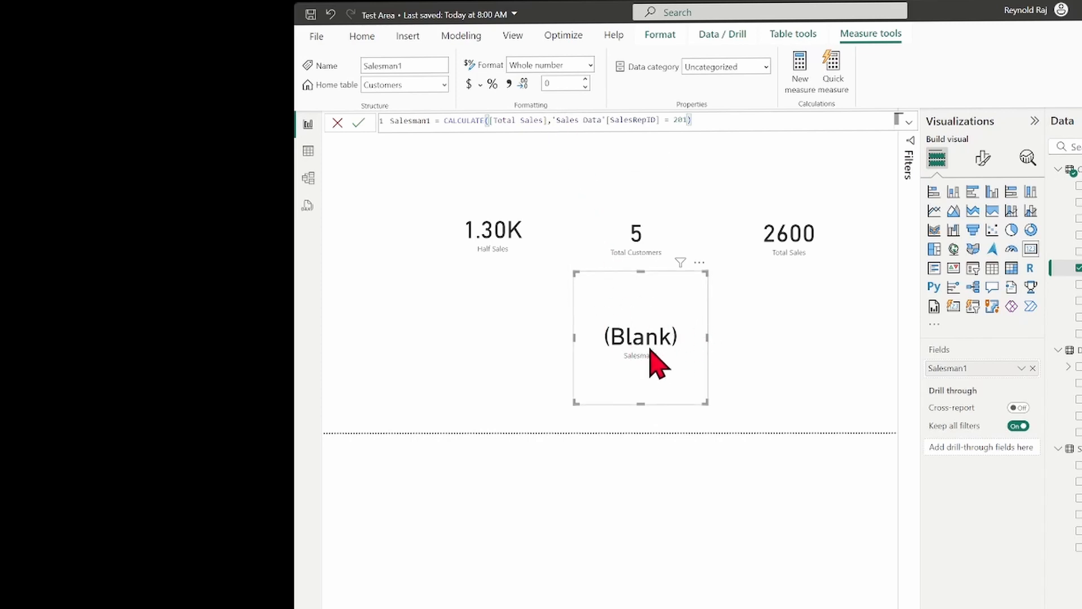
left_click(730, 119)
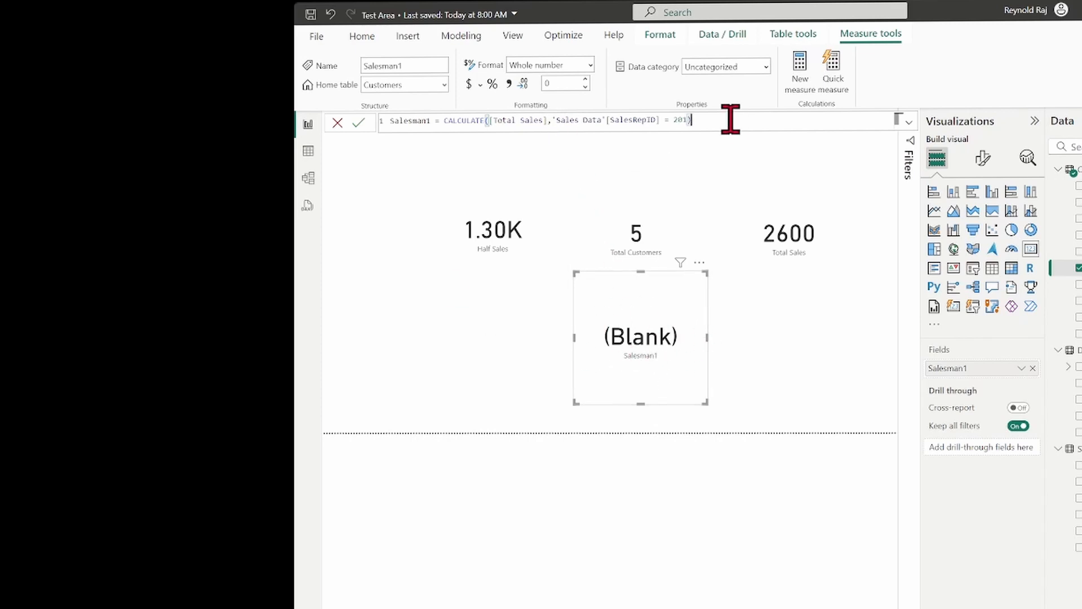
key("Return")
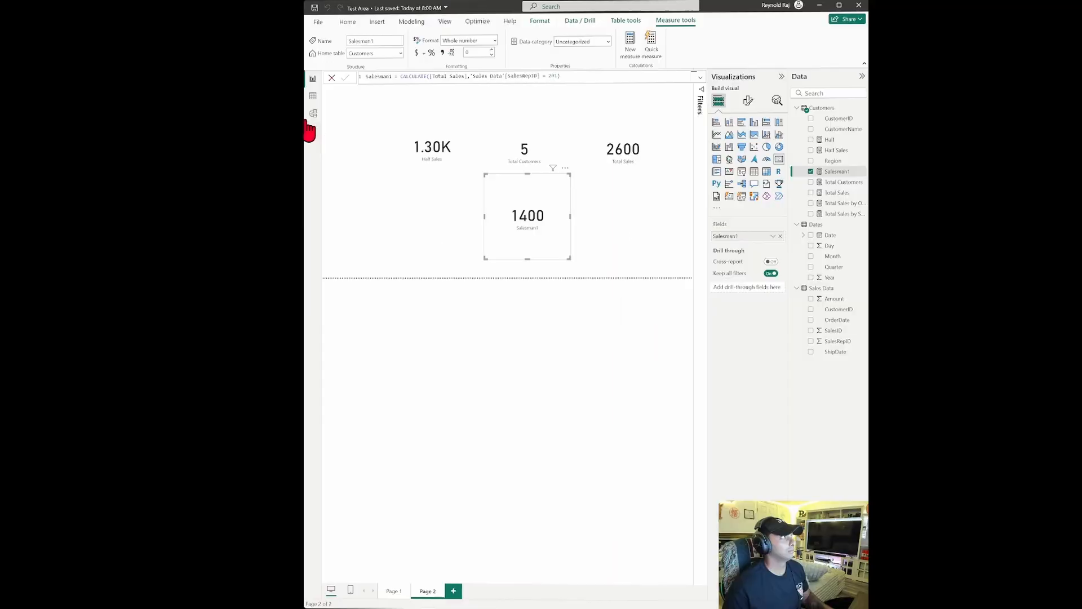
Examine the SalesRepID and Amount columns in the Sales Data table, and return to the report page with no visual selected
left_click(308, 151)
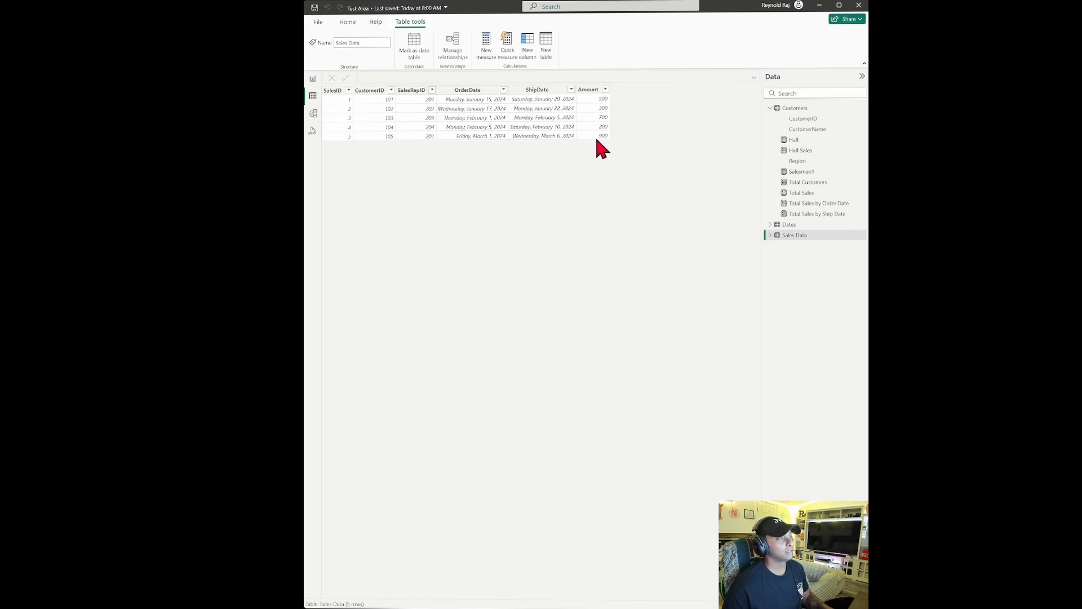
left_click(314, 79)
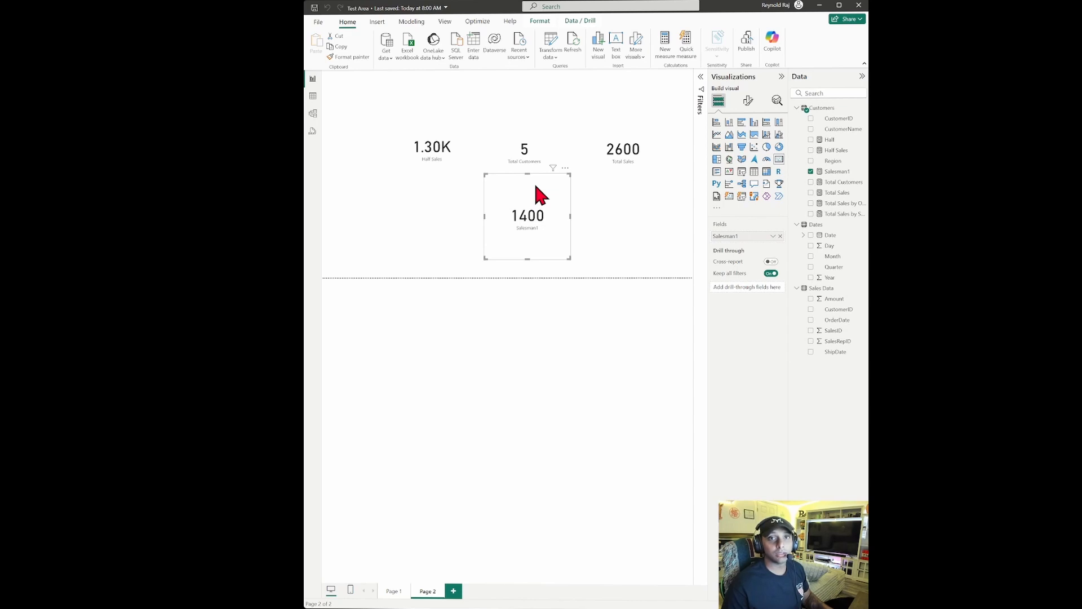
left_click(672, 116)
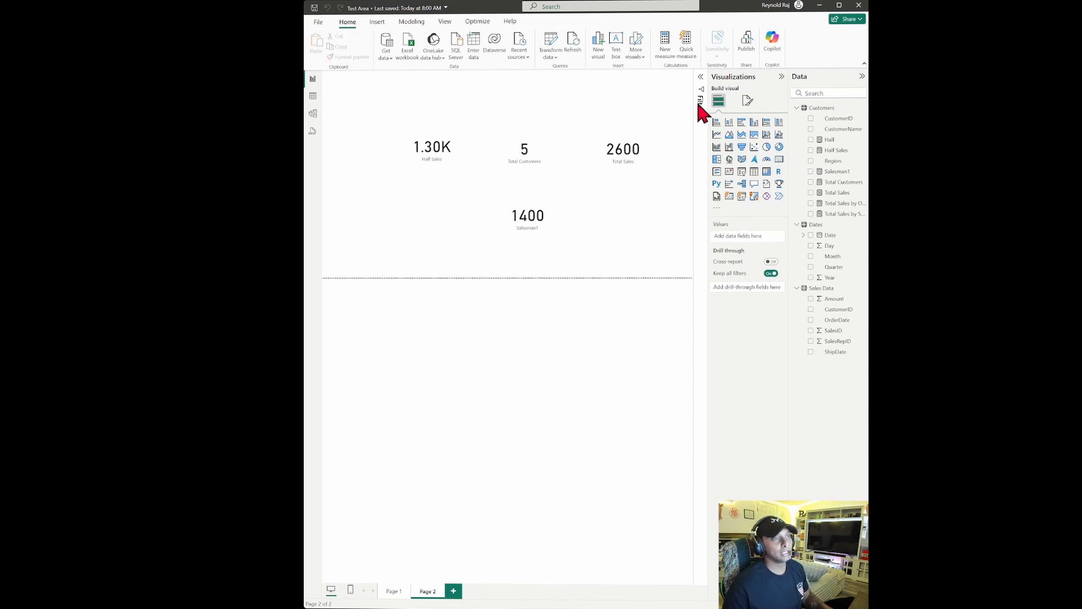